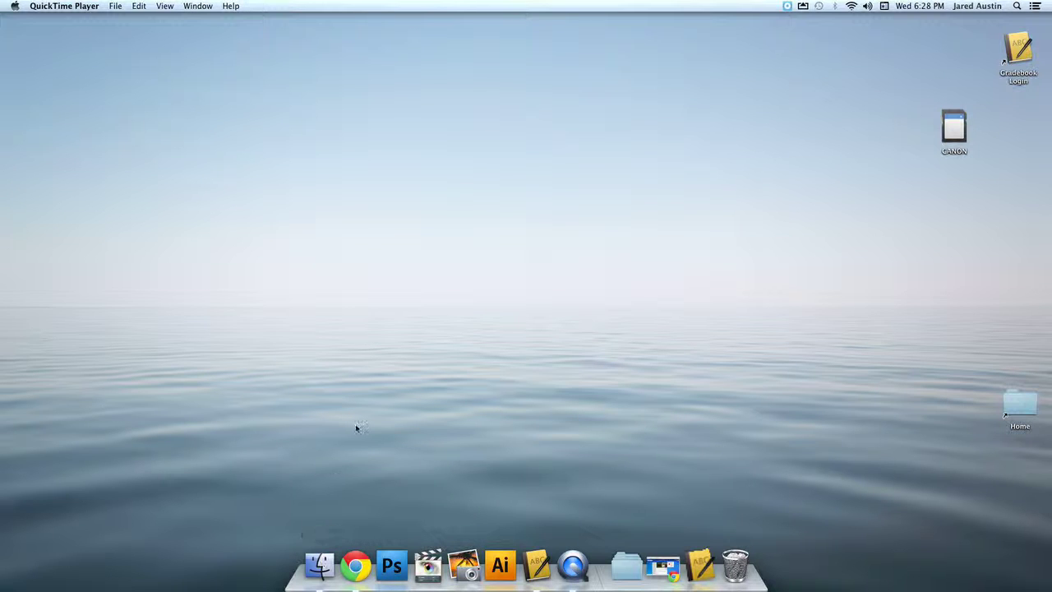
# Step: Open a Finder window, move it up towards the middle of the desktop and enlarge it
pyautogui.click(320, 567)
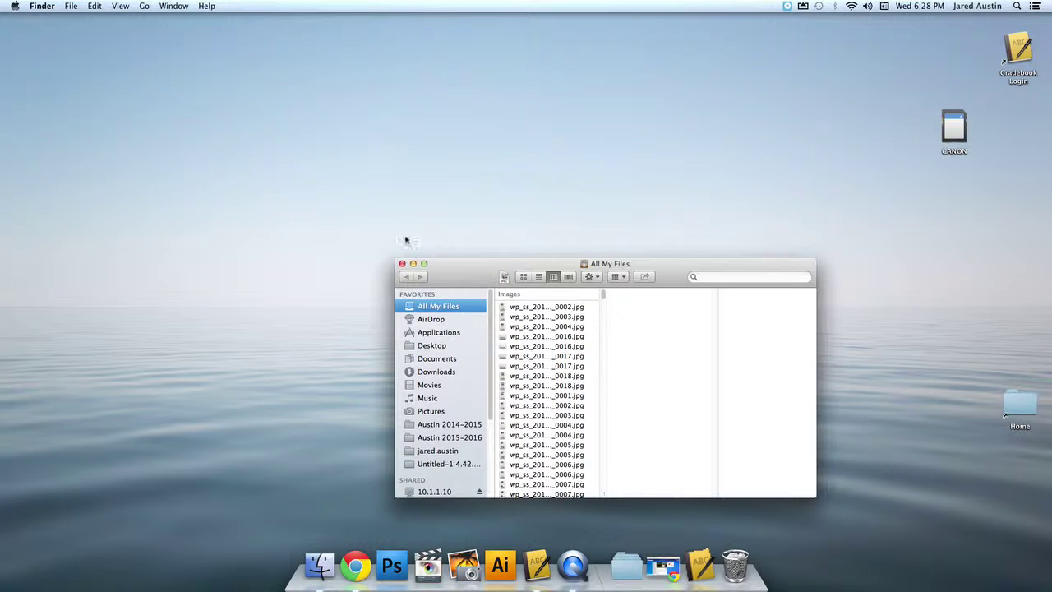
pyautogui.moveTo(464, 273); pyautogui.dragTo(373, 62)
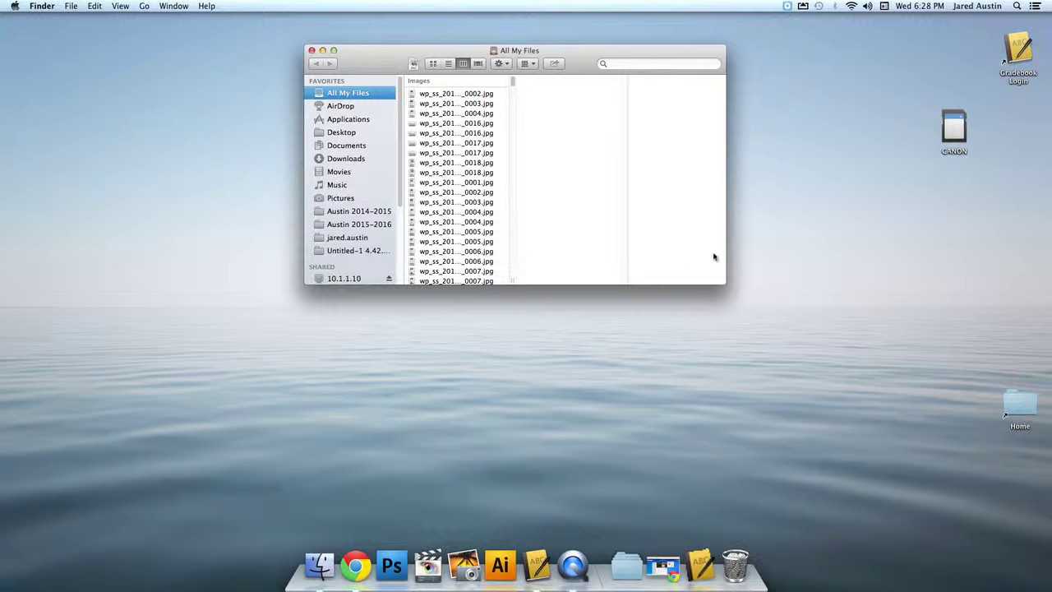
pyautogui.moveTo(726, 282); pyautogui.dragTo(761, 378)
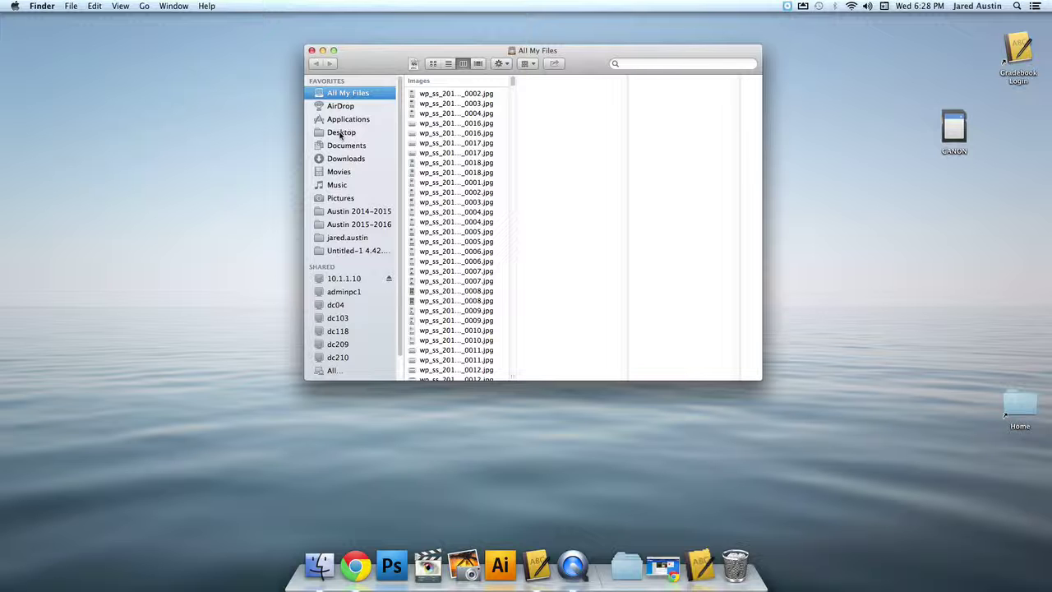
# Step: Open the 2016 Spring Semester folder inside Videobroadcasting on the shared server 10.1.1.10
pyautogui.scroll(-3, 338, 293)
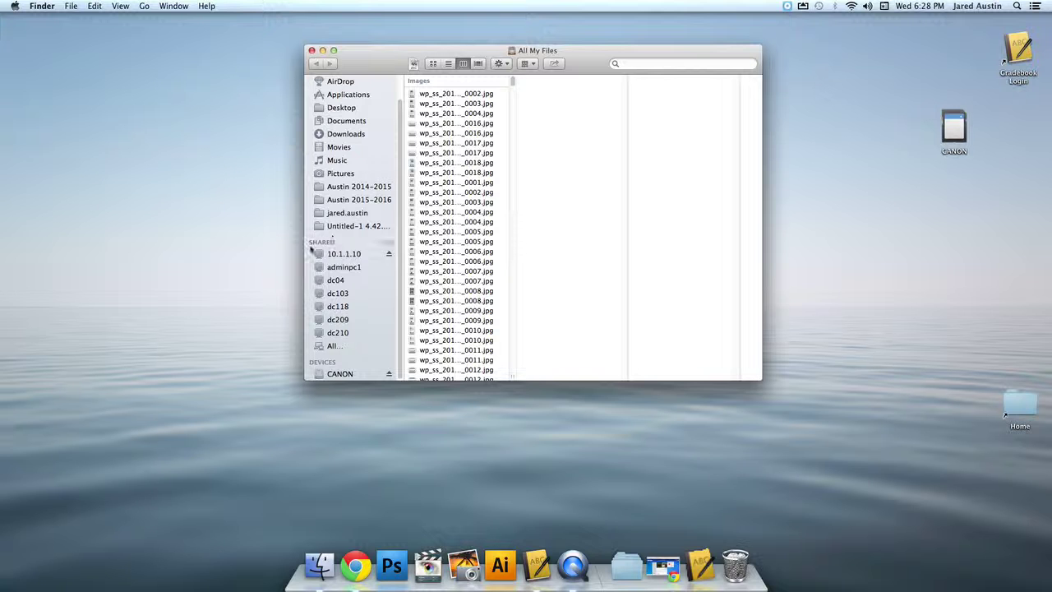
pyautogui.scroll(3, 339, 250)
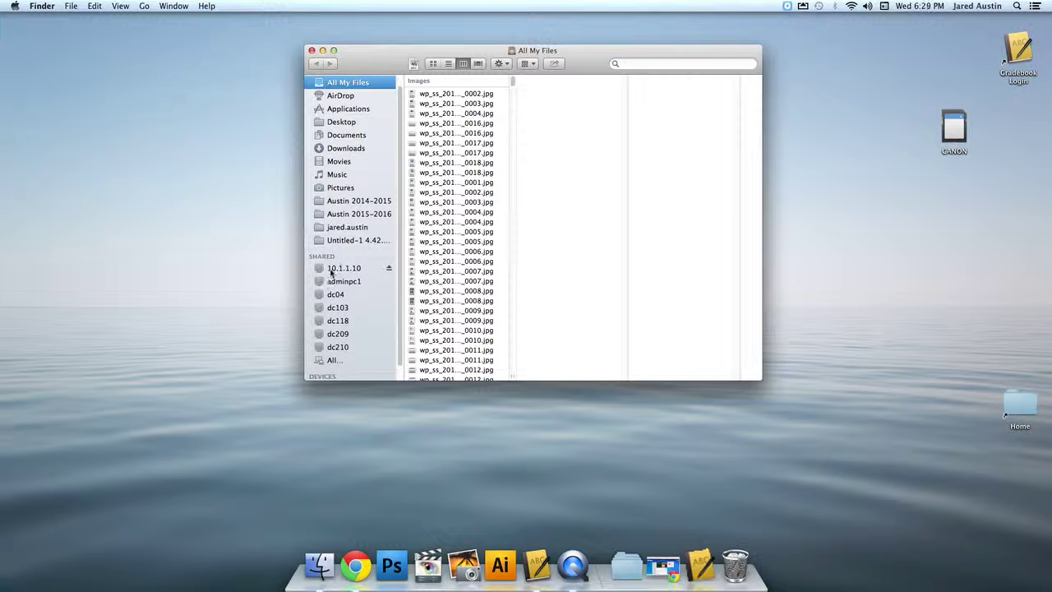
pyautogui.scroll(-1, 337, 277)
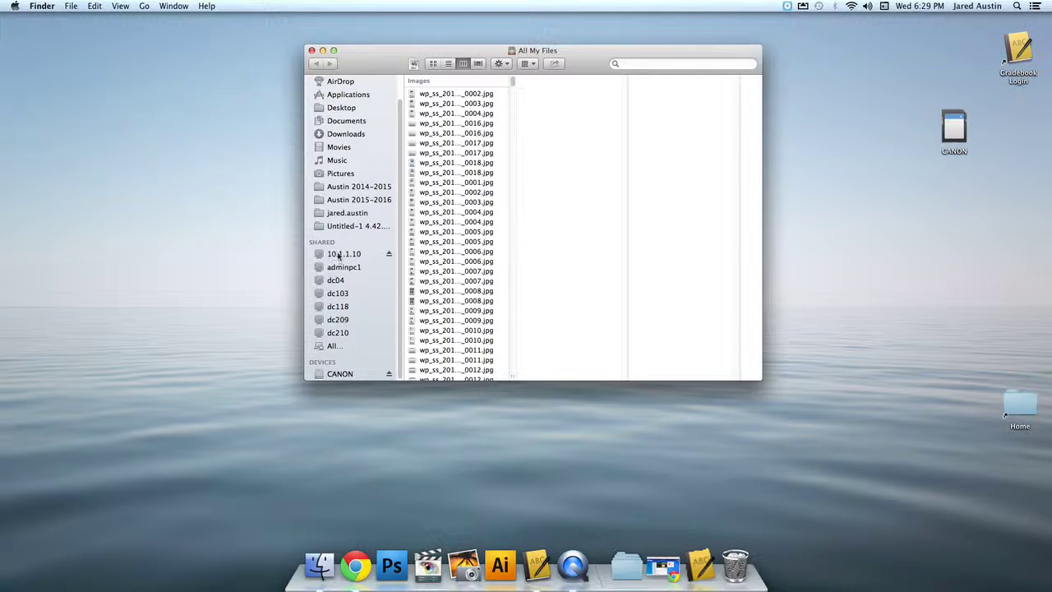
pyautogui.click(349, 256)
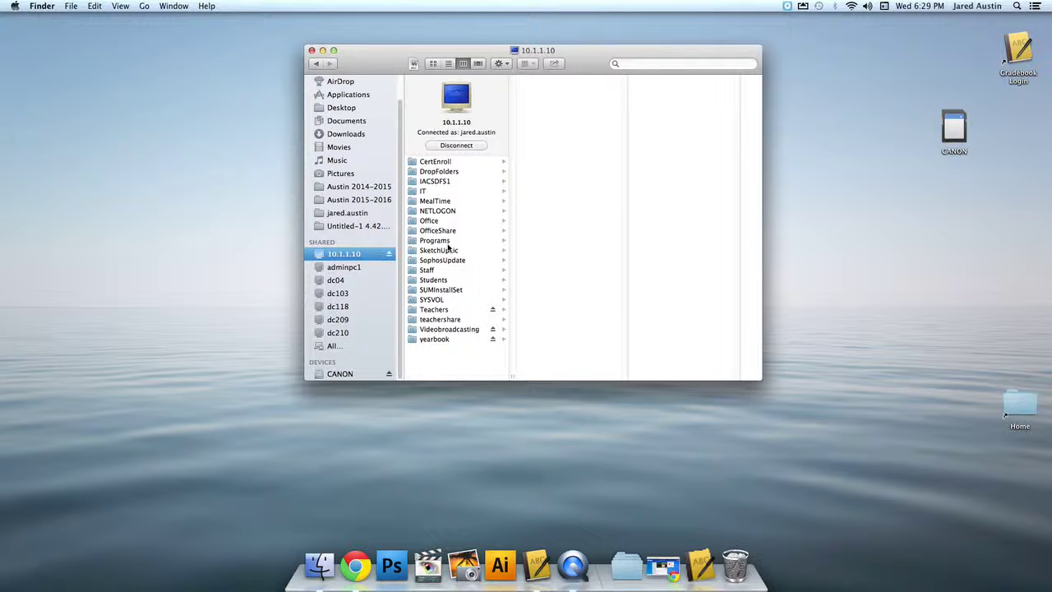
pyautogui.click(432, 332)
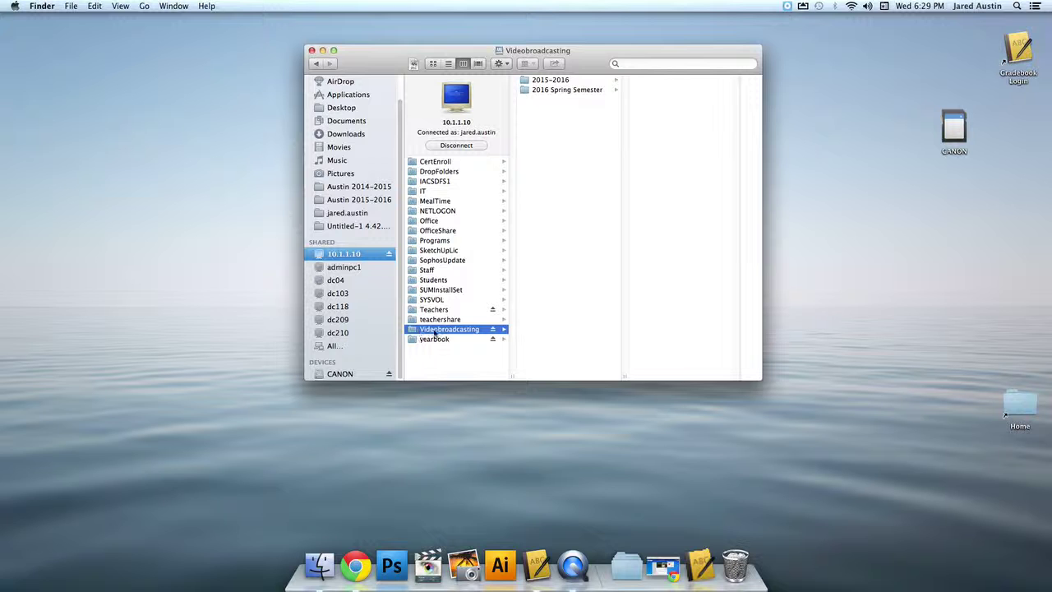
pyautogui.click(547, 91)
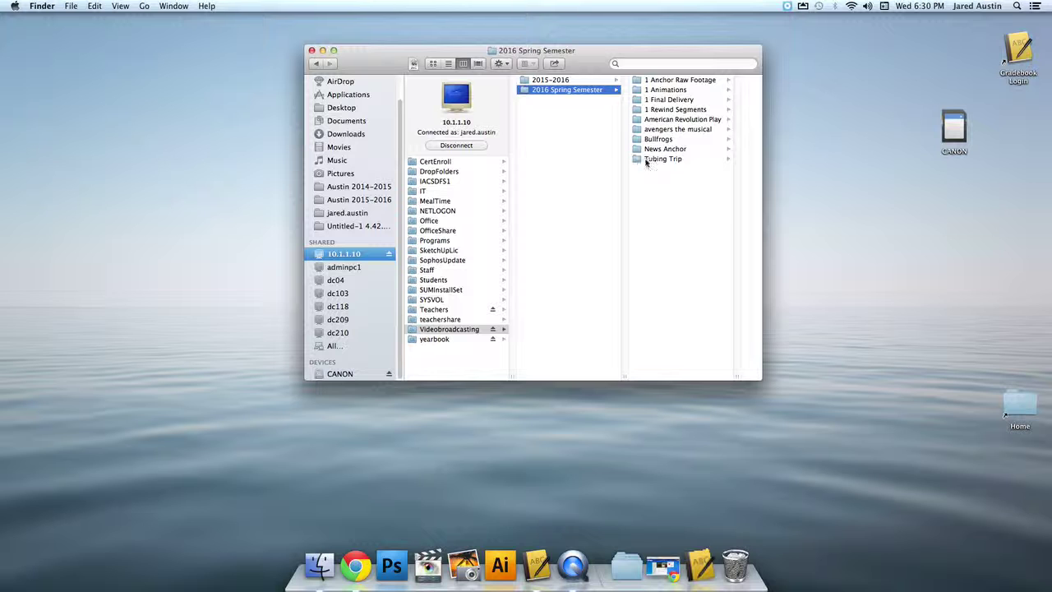
# Step: Look at the contents of the Tubing Trip and Bullfrogs folders, and return to 2016 Spring Semester
pyautogui.click(664, 162)
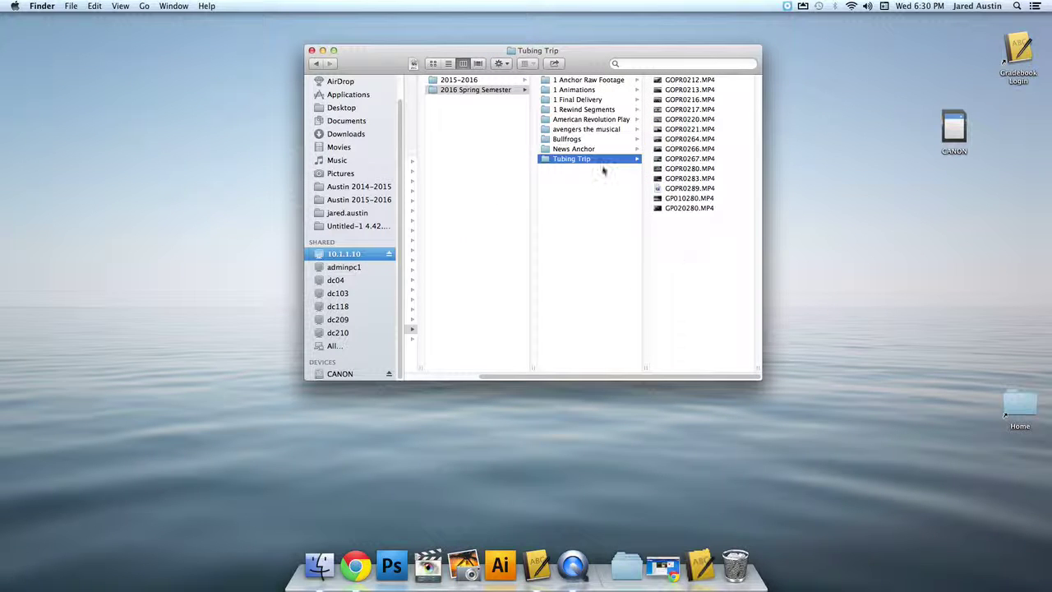
pyautogui.click(559, 141)
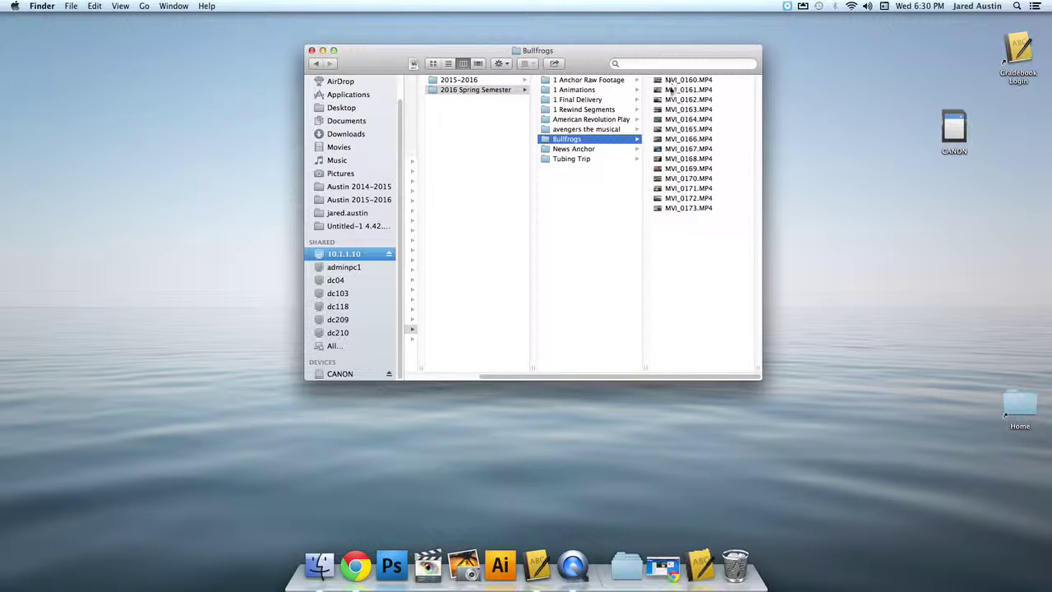
pyautogui.click(479, 91)
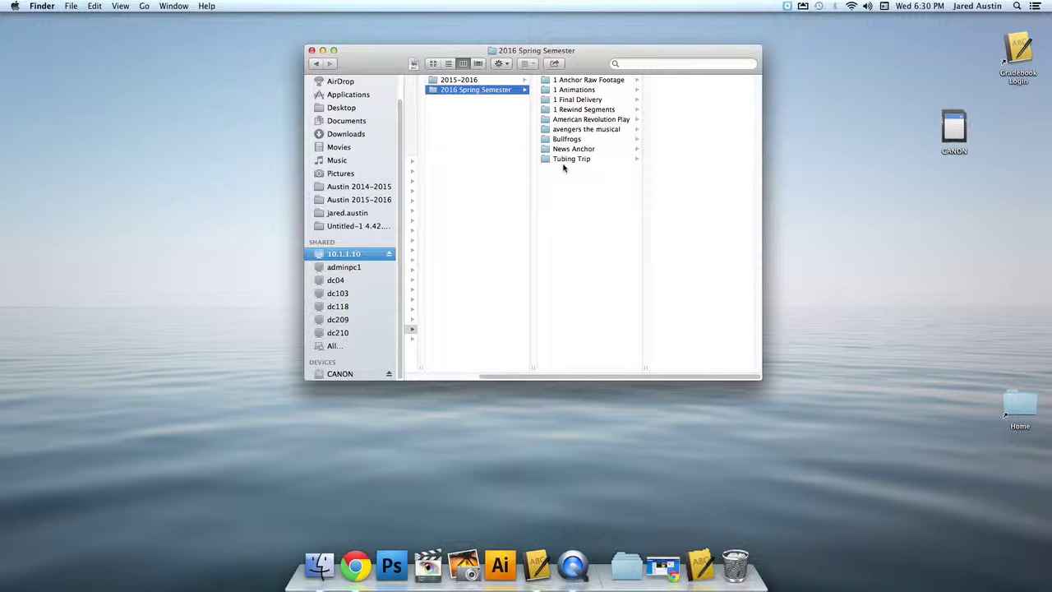
# Step: Create a new folder named "Shot Types Group 1" inside 2016 Spring Semester
pyautogui.click(500, 65)
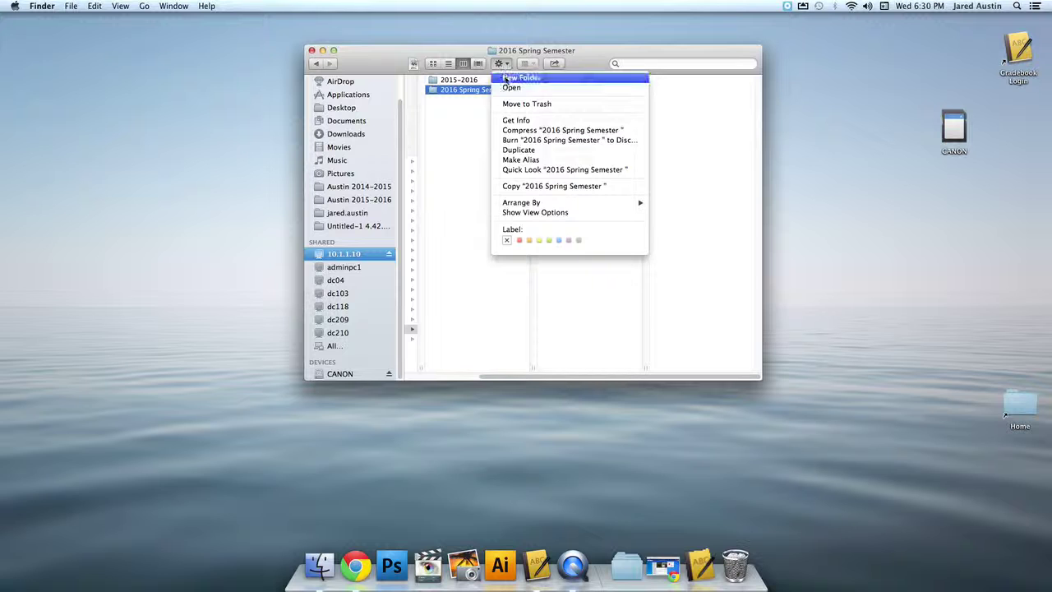
pyautogui.click(508, 79)
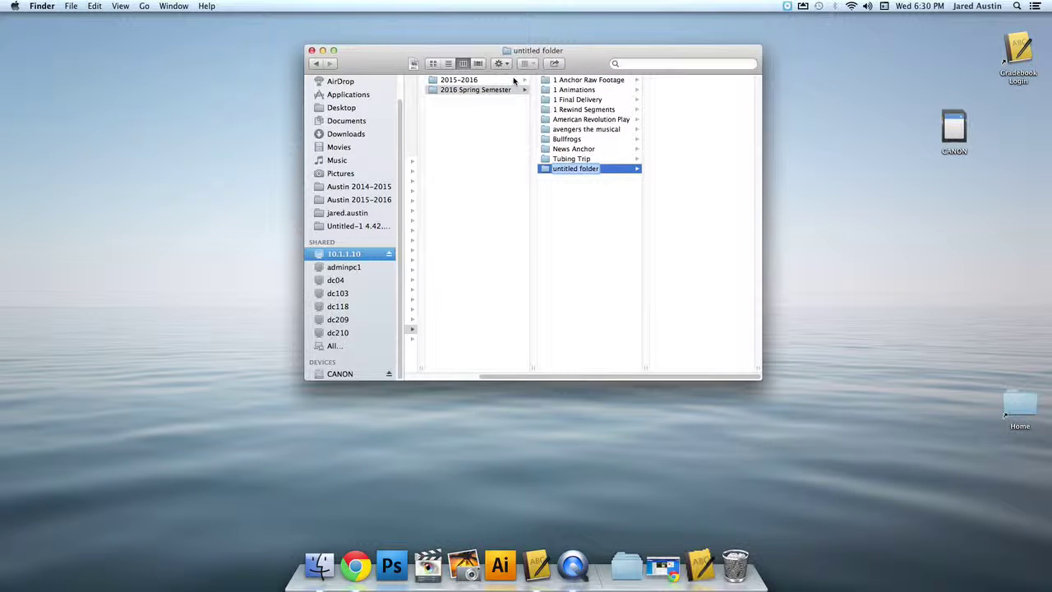
pyautogui.write('Shot Typ')
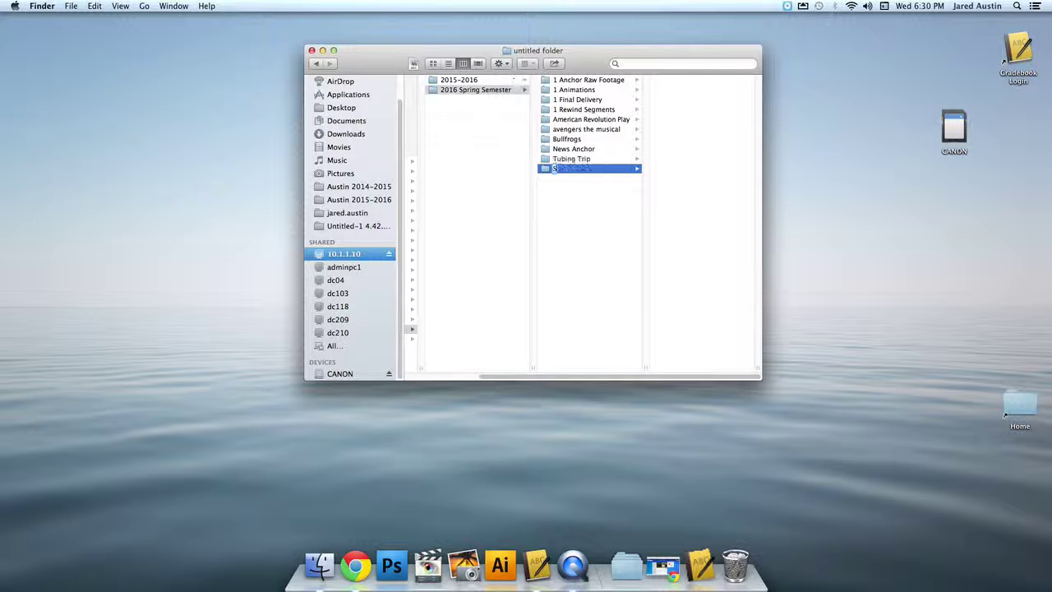
pyautogui.write('es Group 1')
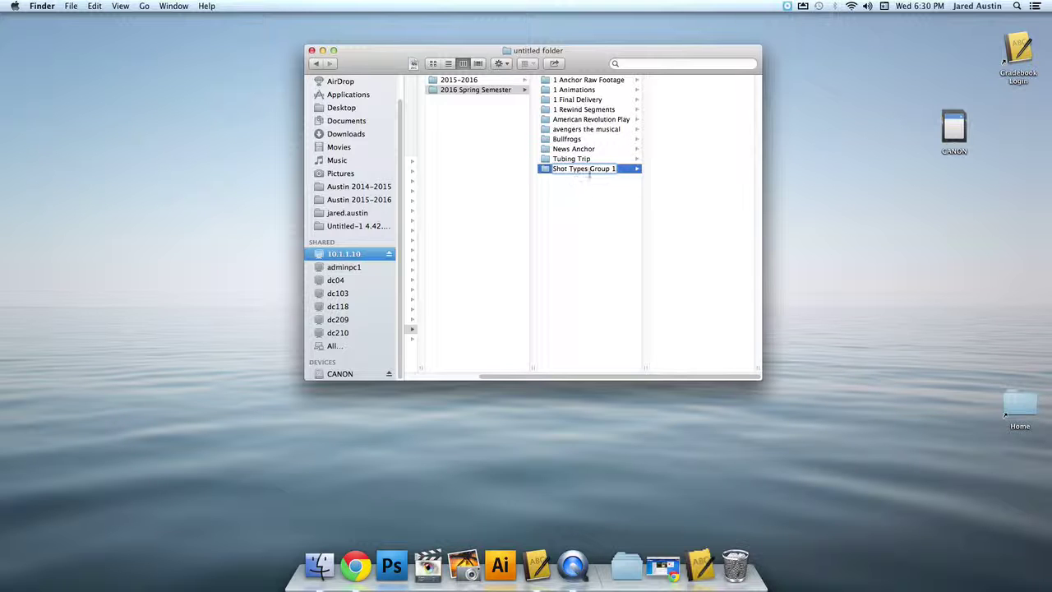
pyautogui.press('Return')
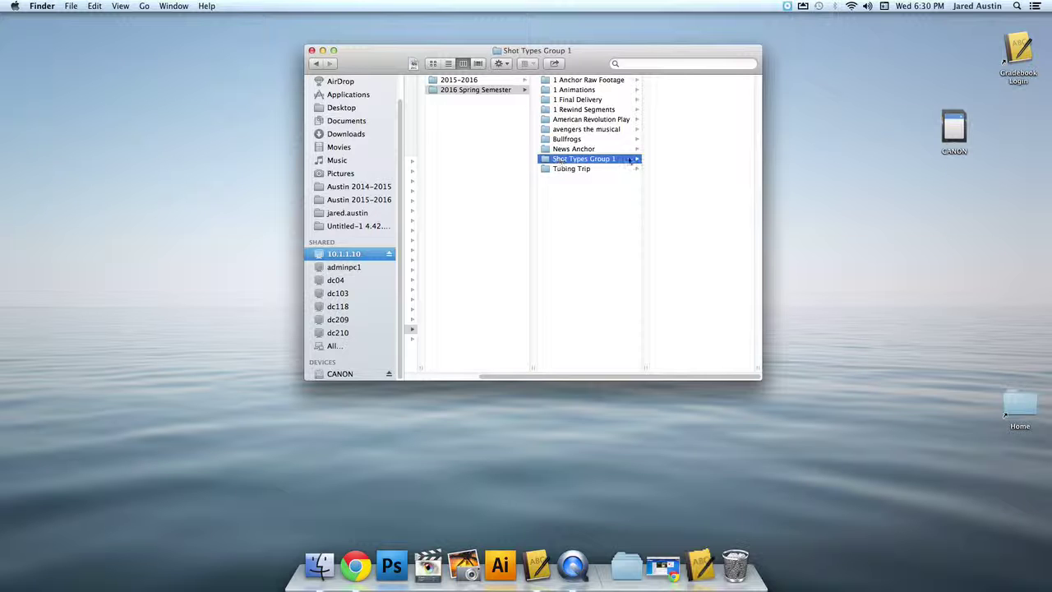
# Step: Open a second Finder window and arrange the two windows side by side
pyautogui.moveTo(584, 64); pyautogui.dragTo(318, 39)
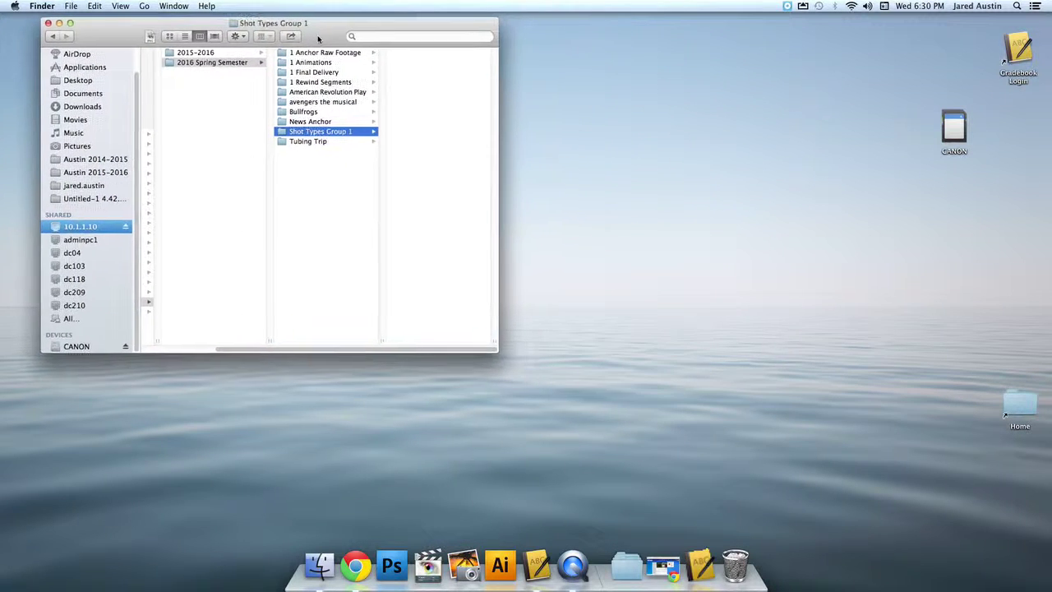
pyautogui.click(71, 6)
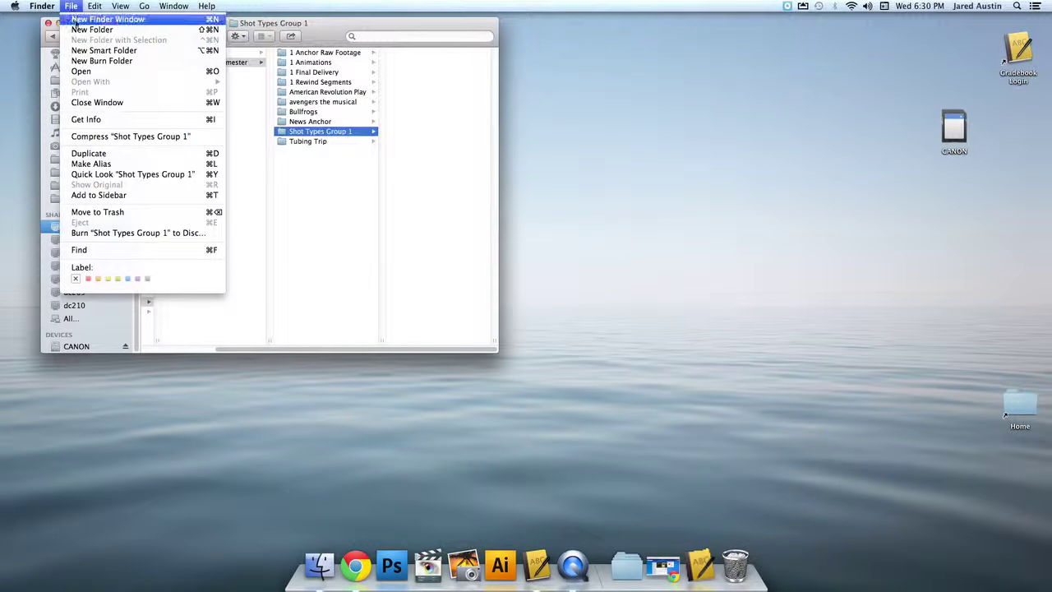
pyautogui.click(76, 23)
pyautogui.moveTo(380, 70); pyautogui.dragTo(598, 35)
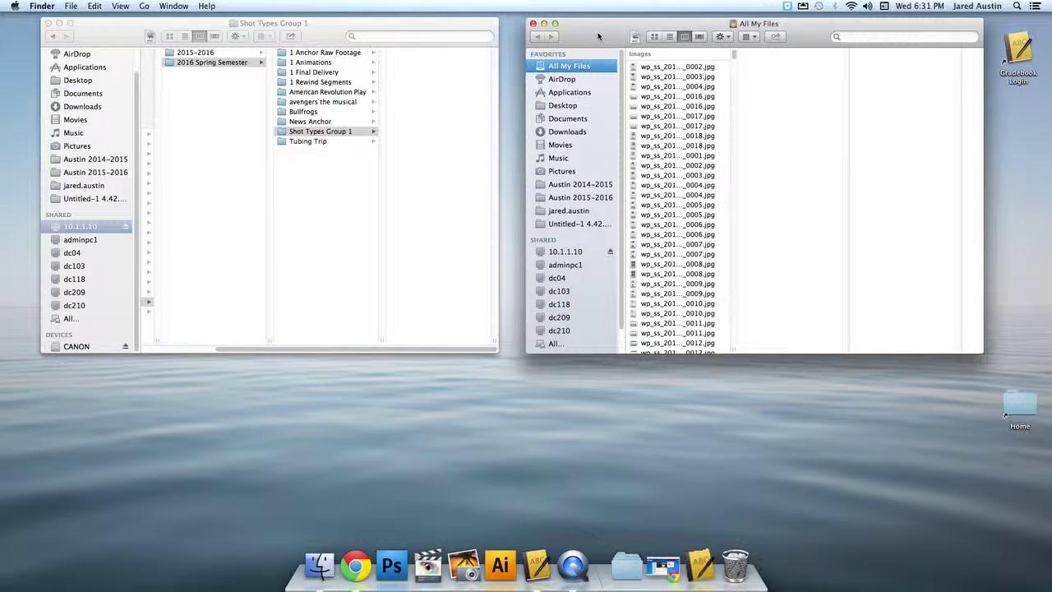
# Step: In the second window, open the 181_0202 folder inside DCIM on the CANON memory card
pyautogui.scroll(-2, 578, 233)
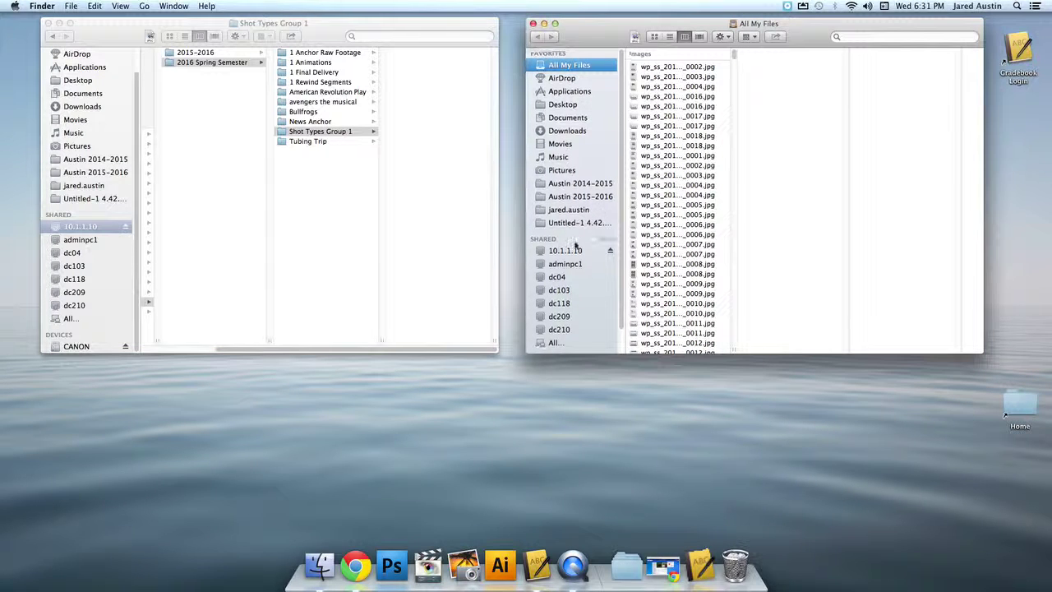
pyautogui.scroll(-1, 576, 163)
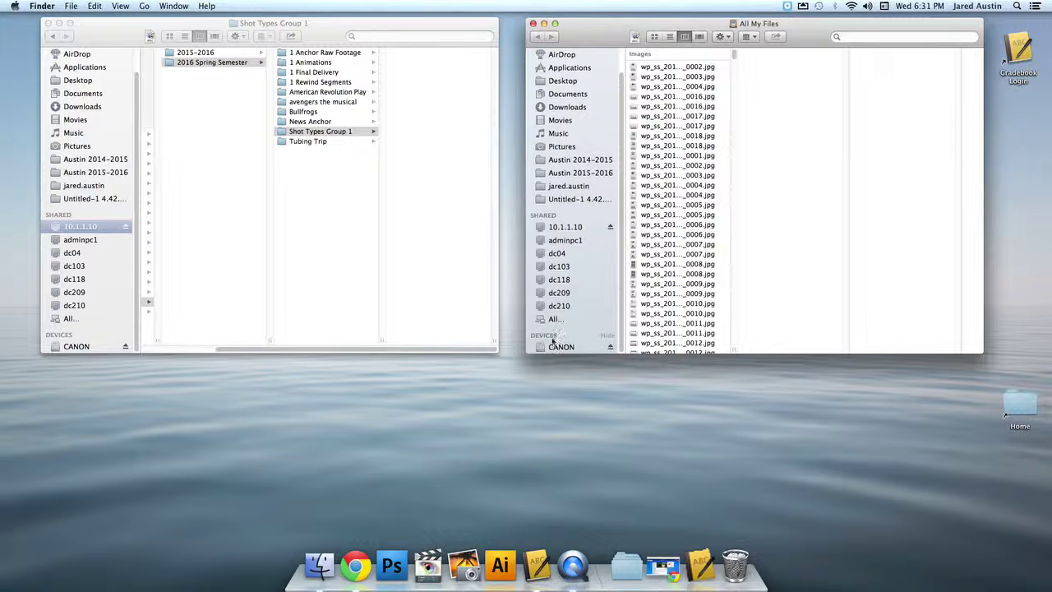
pyautogui.click(568, 347)
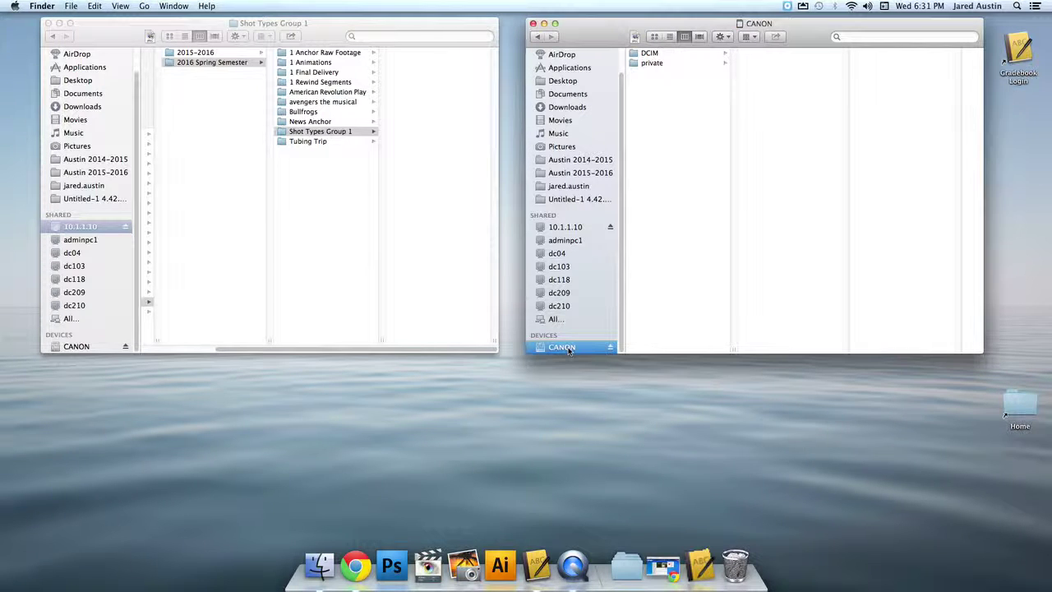
pyautogui.click(650, 54)
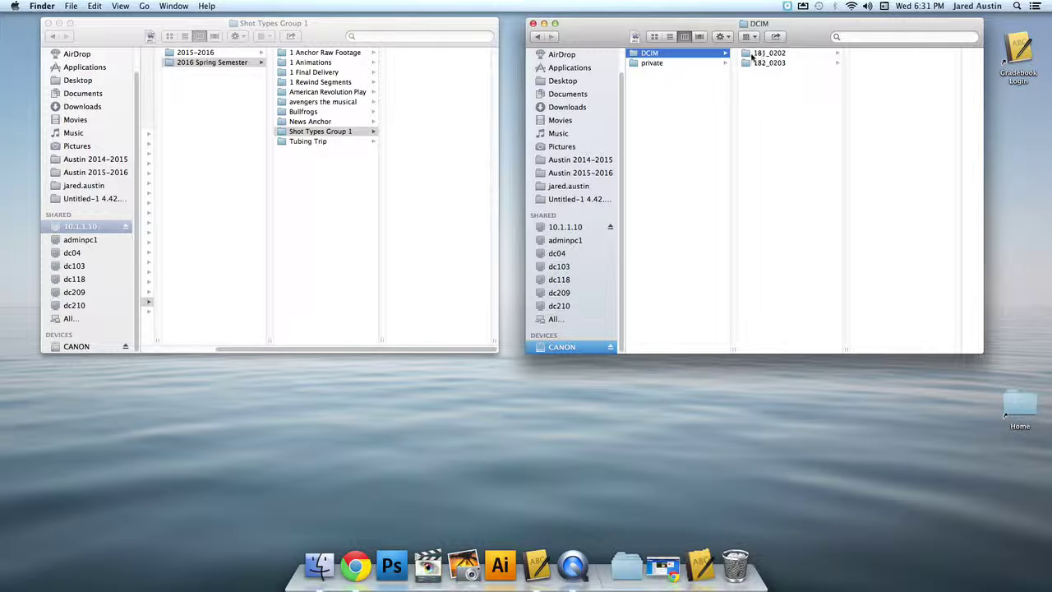
pyautogui.click(777, 54)
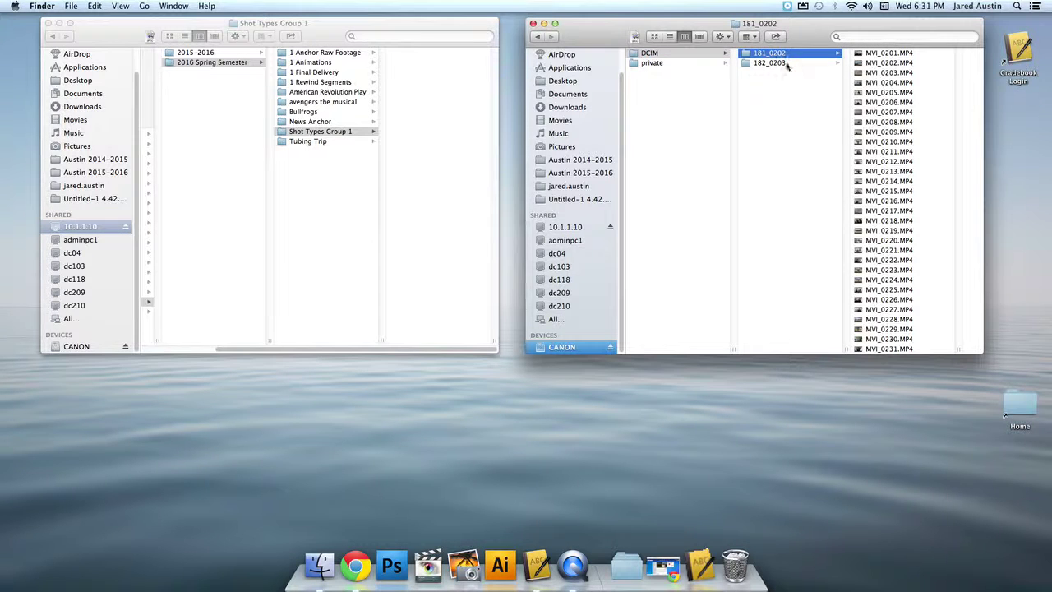
# Step: Check the 182_0203 folder, then preview MVI_0201.MP4 and look through the clips in 181_0202
pyautogui.click(792, 63)
pyautogui.click(802, 55)
pyautogui.click(872, 54)
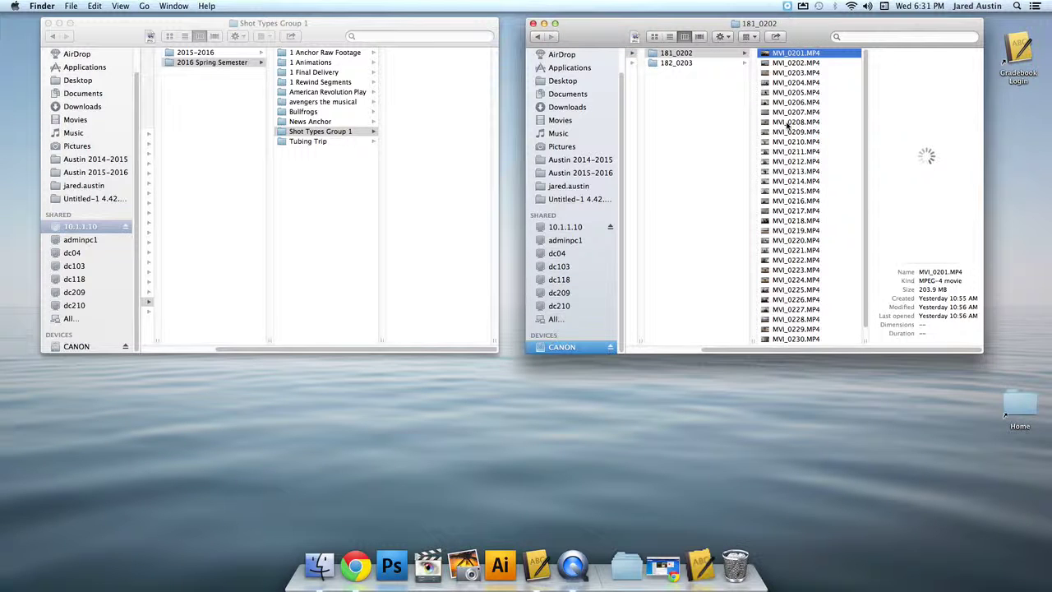
pyautogui.scroll(-1, 801, 141)
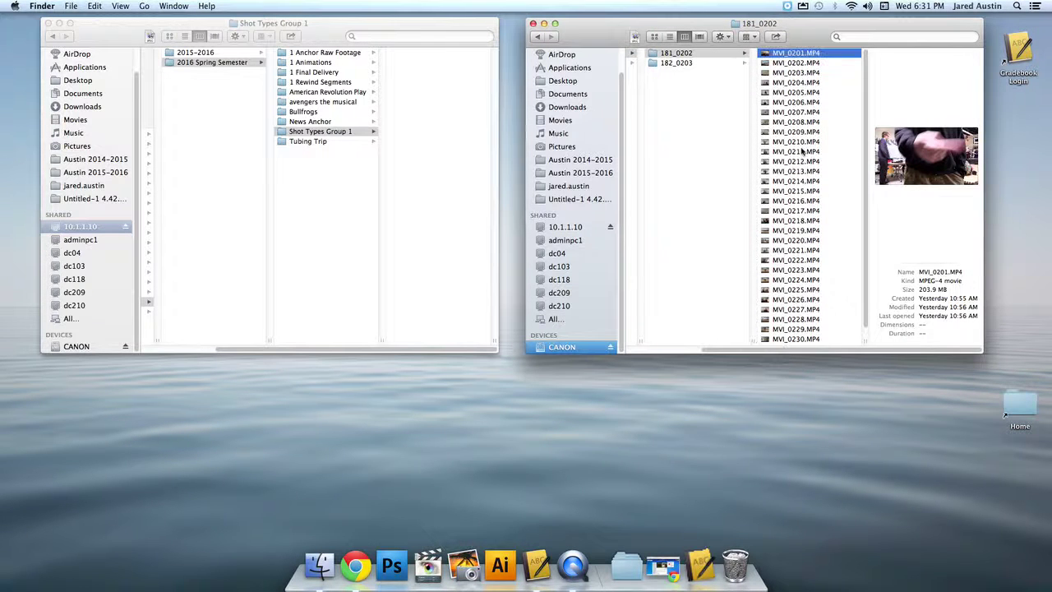
pyautogui.scroll(-1, 801, 102)
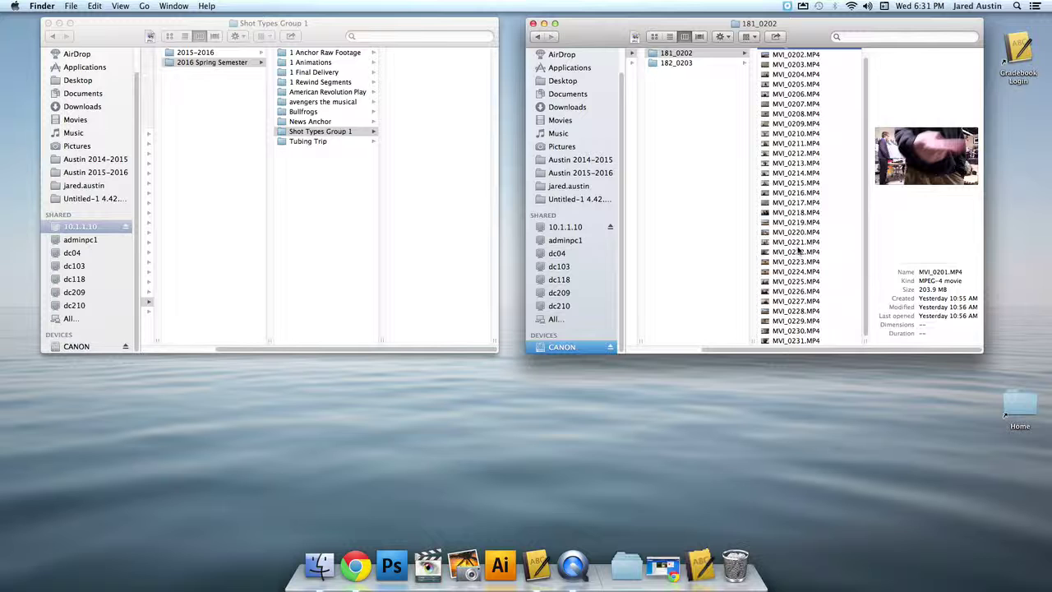
pyautogui.scroll(1, 804, 99)
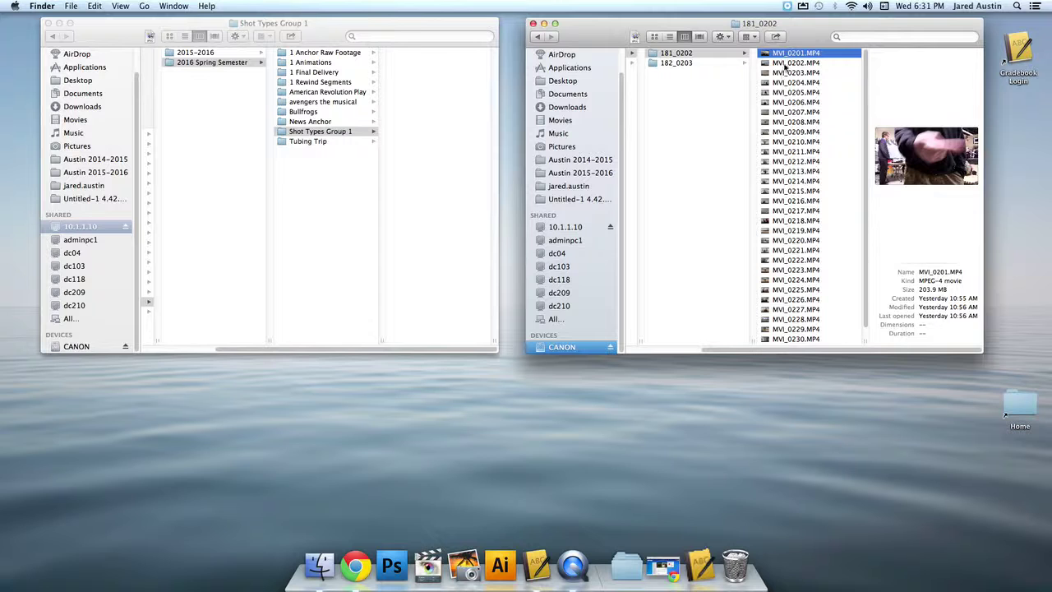
# Step: Try to copy the clips MVI_0201.MP4 to MVI_0203.MP4 into the Shot Types Group 1 folder
pyautogui.hotkey('shift', 'Down')
pyautogui.hotkey('shift', 'Down')
pyautogui.moveTo(789, 69); pyautogui.dragTo(428, 133)
pyautogui.scroll(-1, 796, 108)
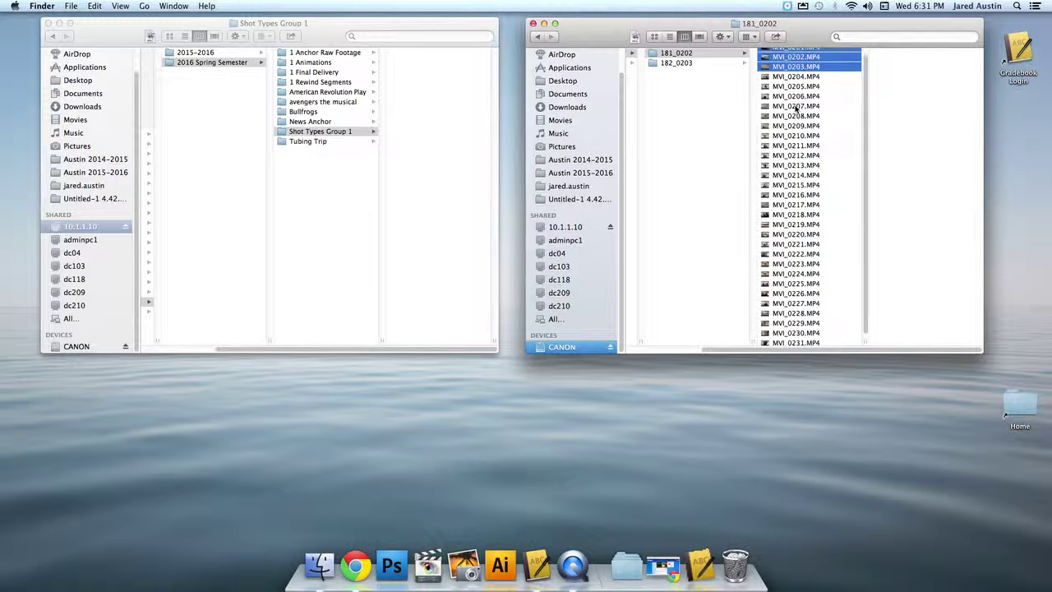
pyautogui.scroll(1, 796, 108)
# Step: Select all clips from MVI_0201.MP4 to MVI_0231.MP4 and copy them into the Shot Types Group 1 folder
pyautogui.click(794, 94)
pyautogui.click(788, 54)
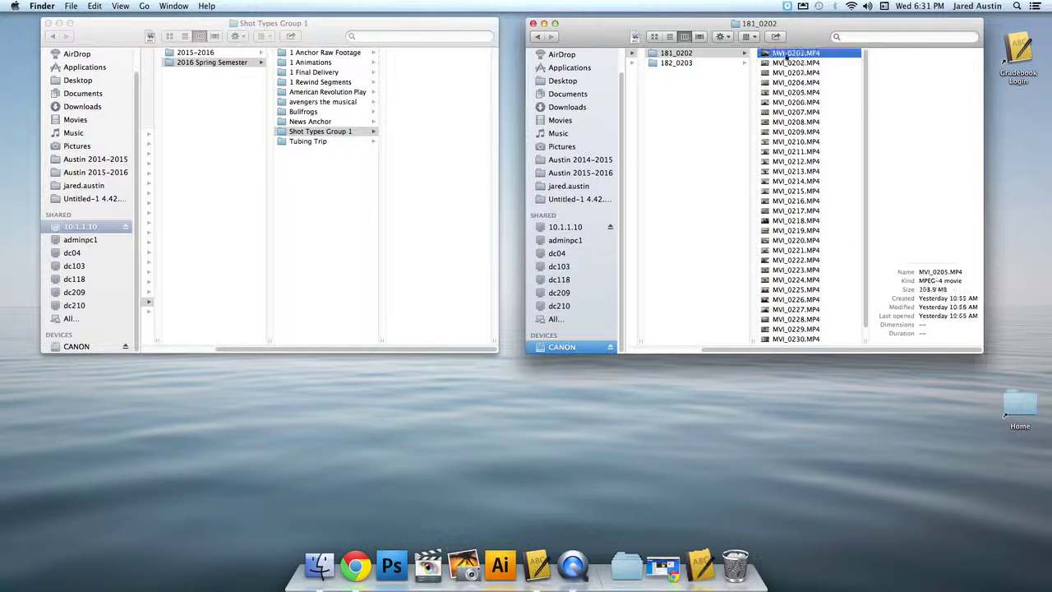
pyautogui.scroll(-1, 794, 198)
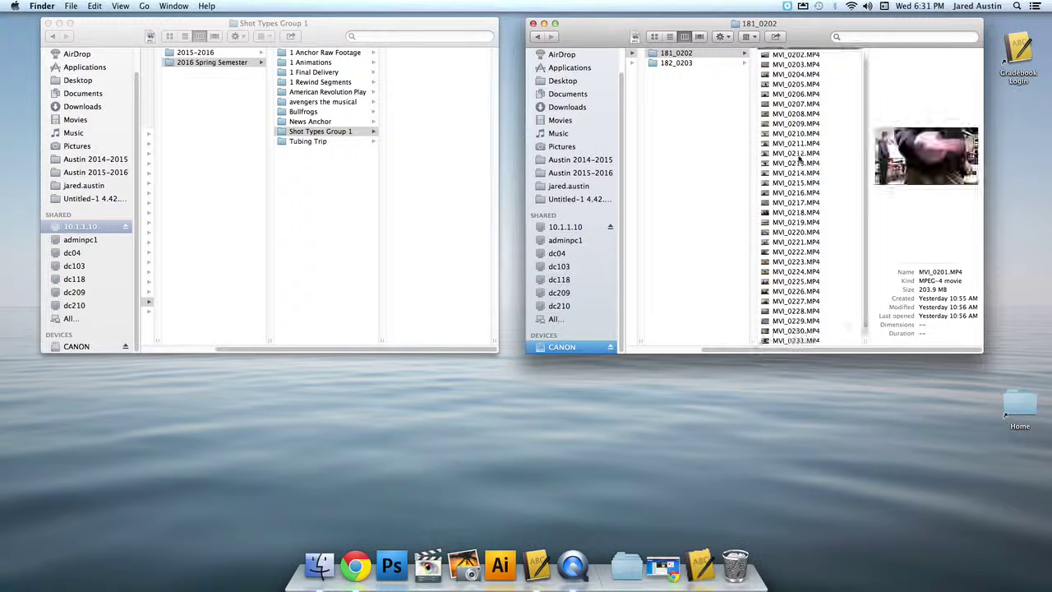
pyautogui.keyDown('shift'); pyautogui.click(791, 340); pyautogui.keyUp('shift')
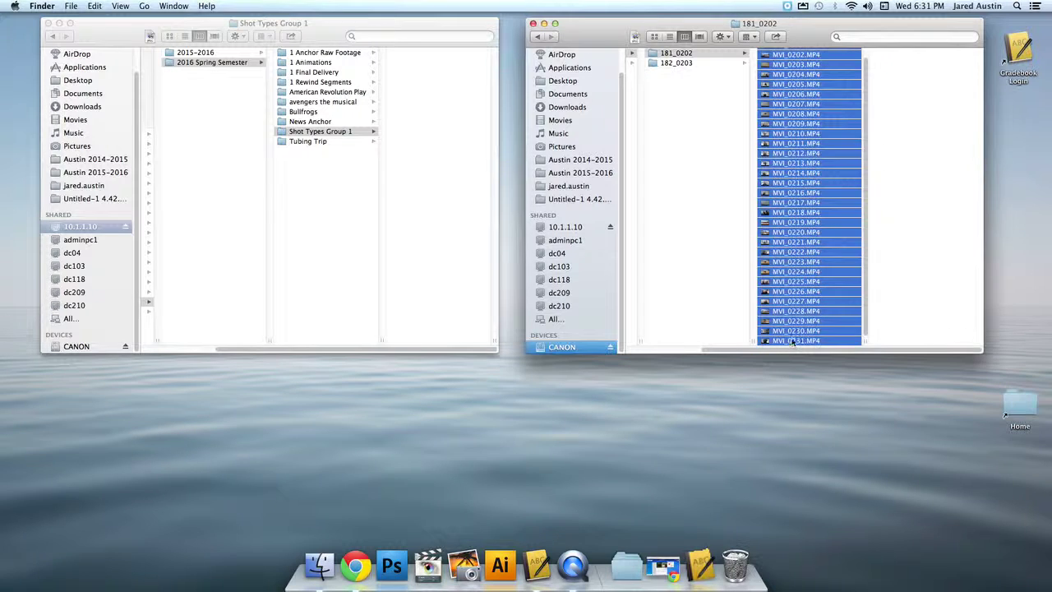
pyautogui.scroll(1, 798, 140)
pyautogui.scroll(-1, 798, 152)
pyautogui.moveTo(799, 115); pyautogui.dragTo(426, 138)
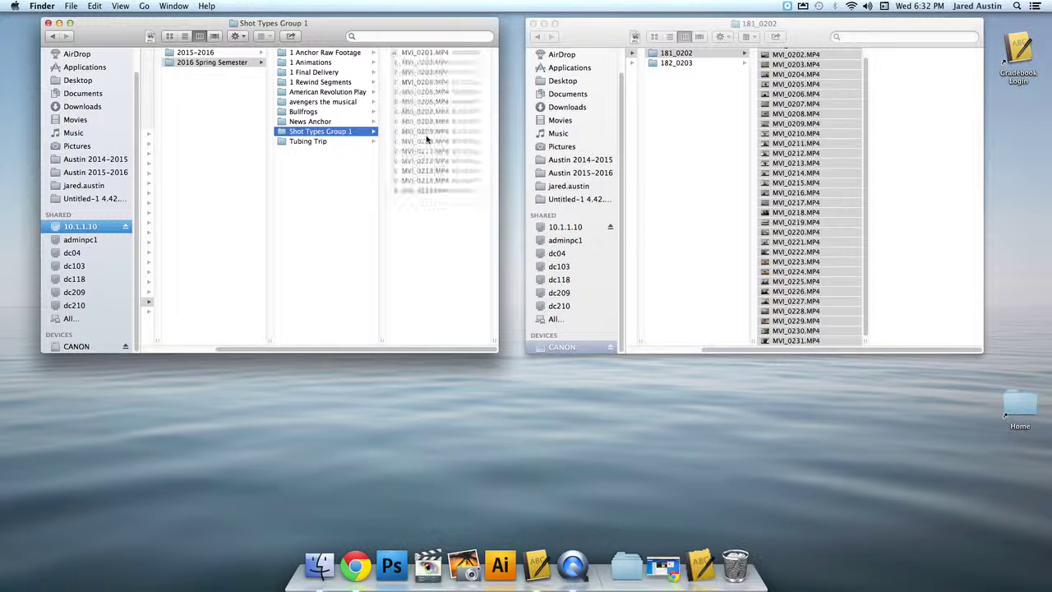